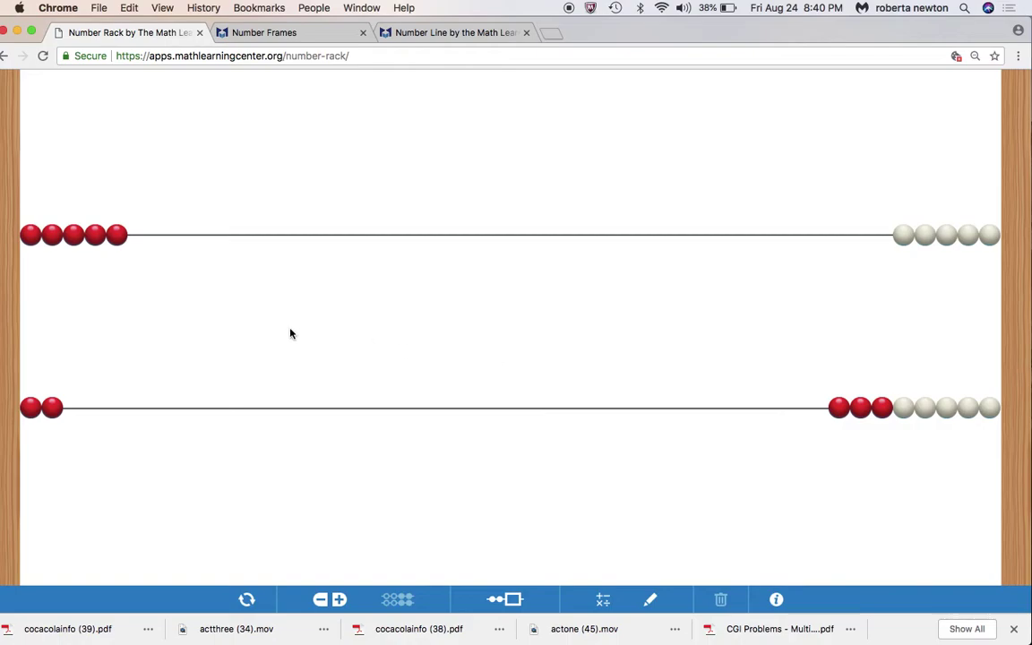
Step: Reset both rows, model 5 + 2 on the top row, then slide those seven beads back right
left_click_drag(28, 235, 792, 238)
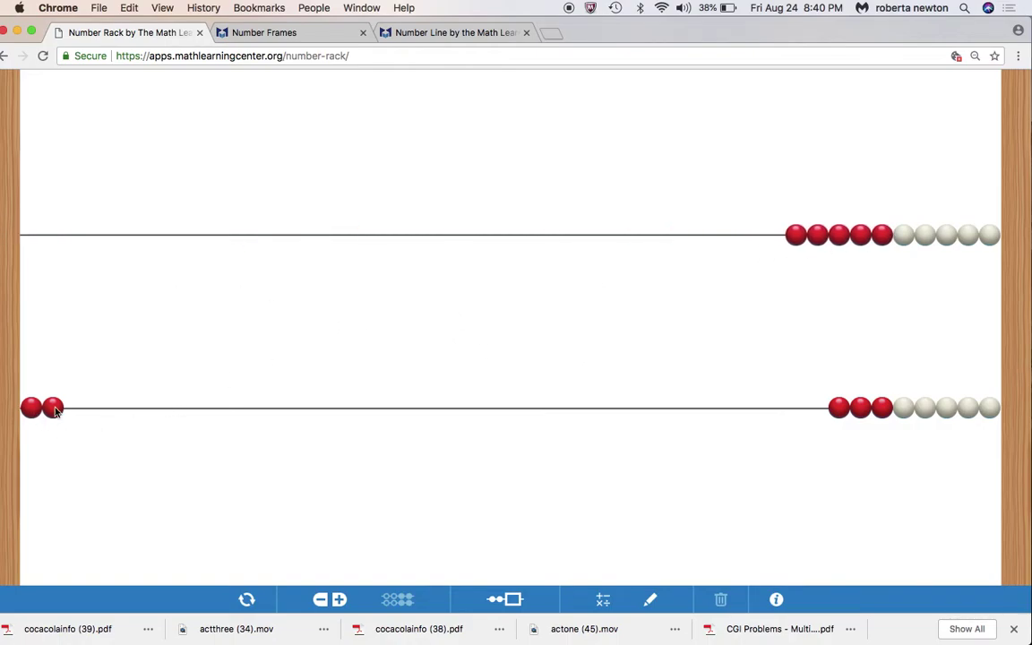
left_click_drag(47, 408, 862, 516)
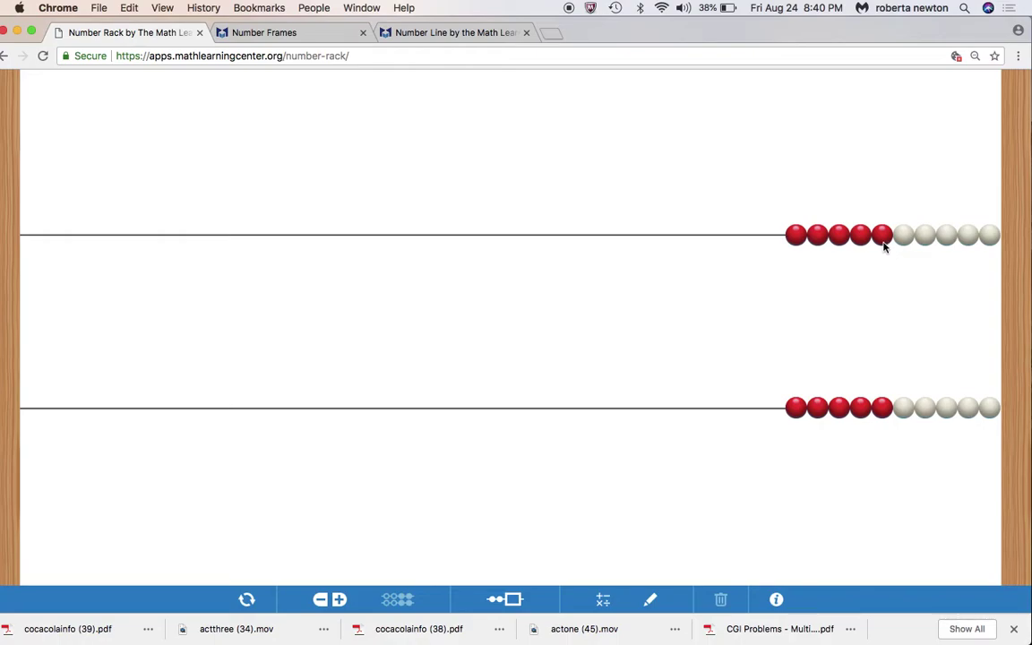
left_click_drag(882, 238, 13, 212)
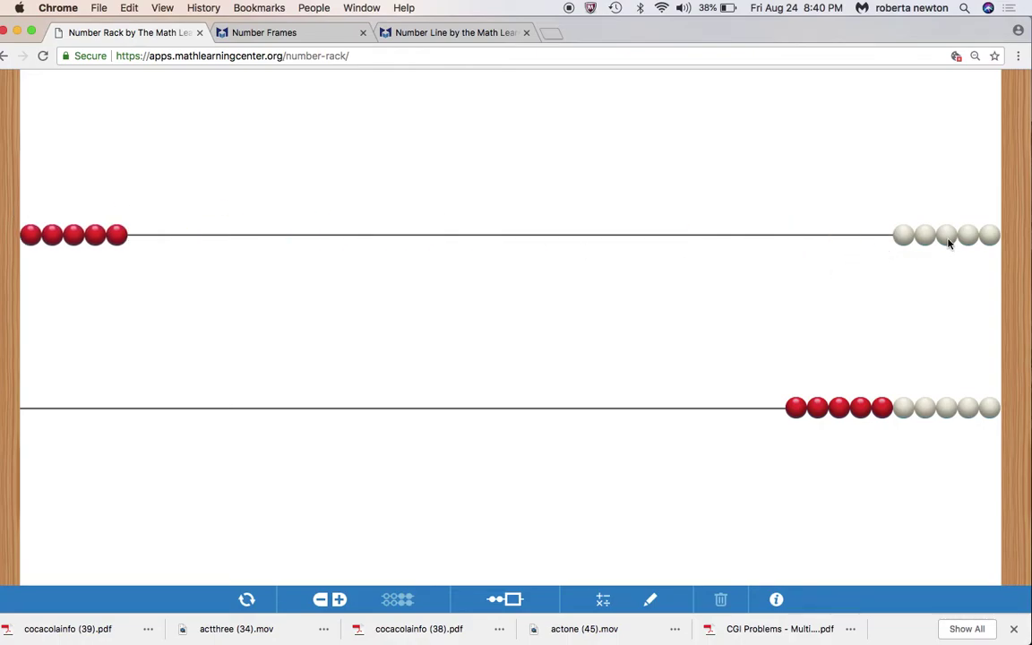
left_click_drag(920, 235, 99, 273)
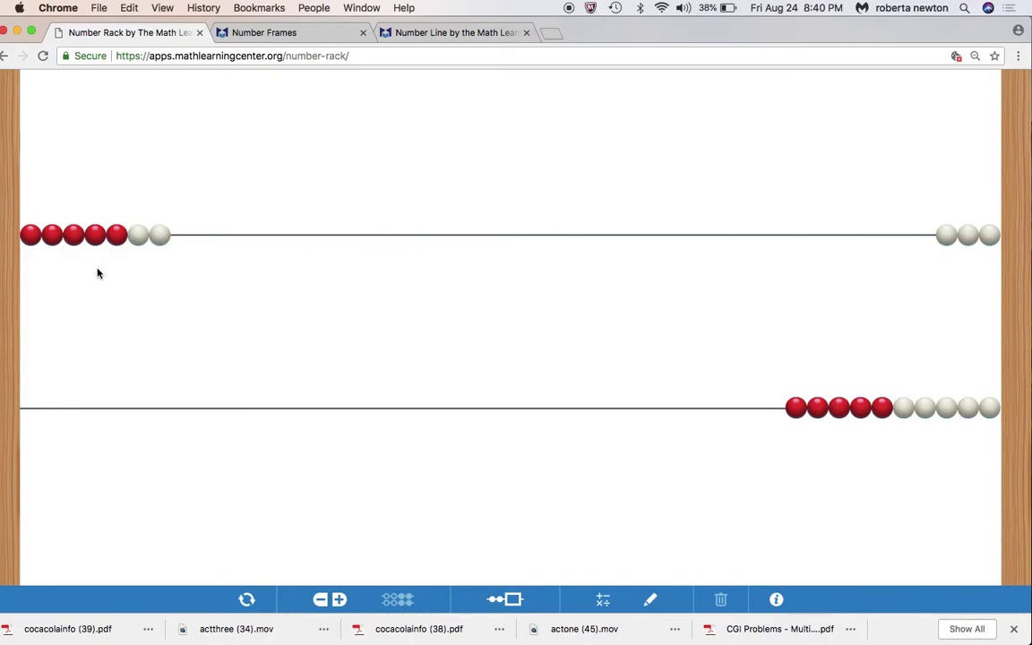
left_click_drag(22, 215, 818, 233)
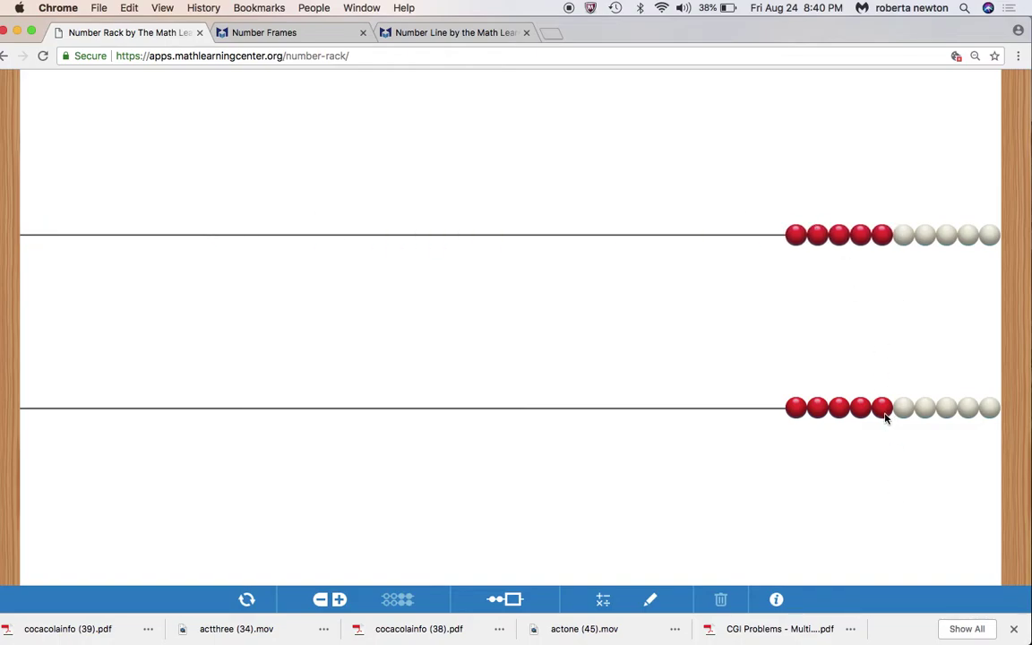
Step: Model 5 + 5 with five red beads on each row, then return both rows to the right end
left_click_drag(879, 234, 65, 163)
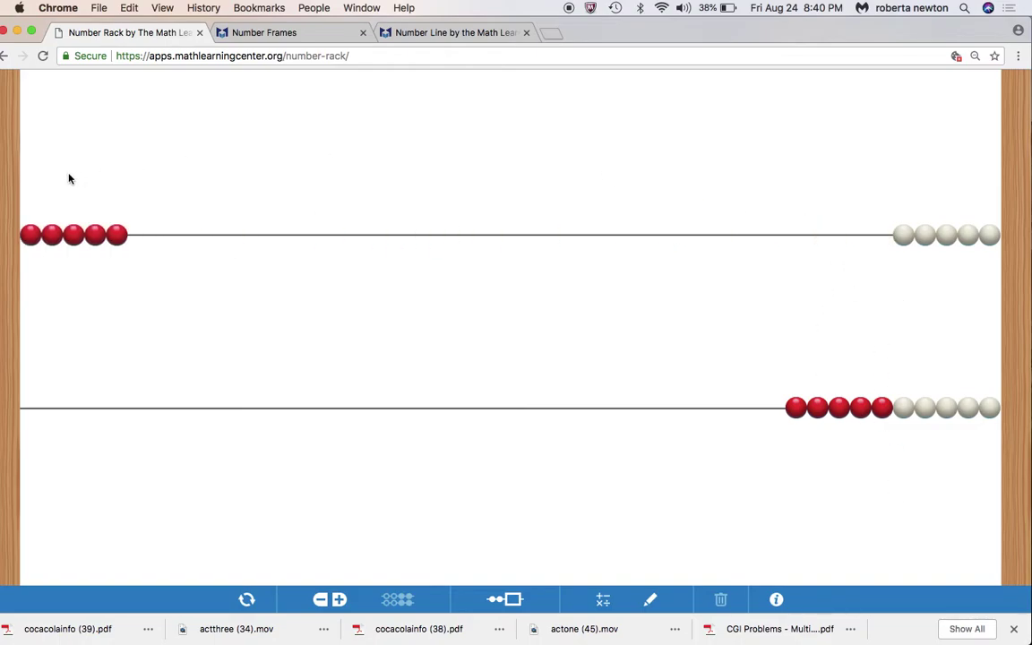
left_click_drag(891, 408, 114, 307)
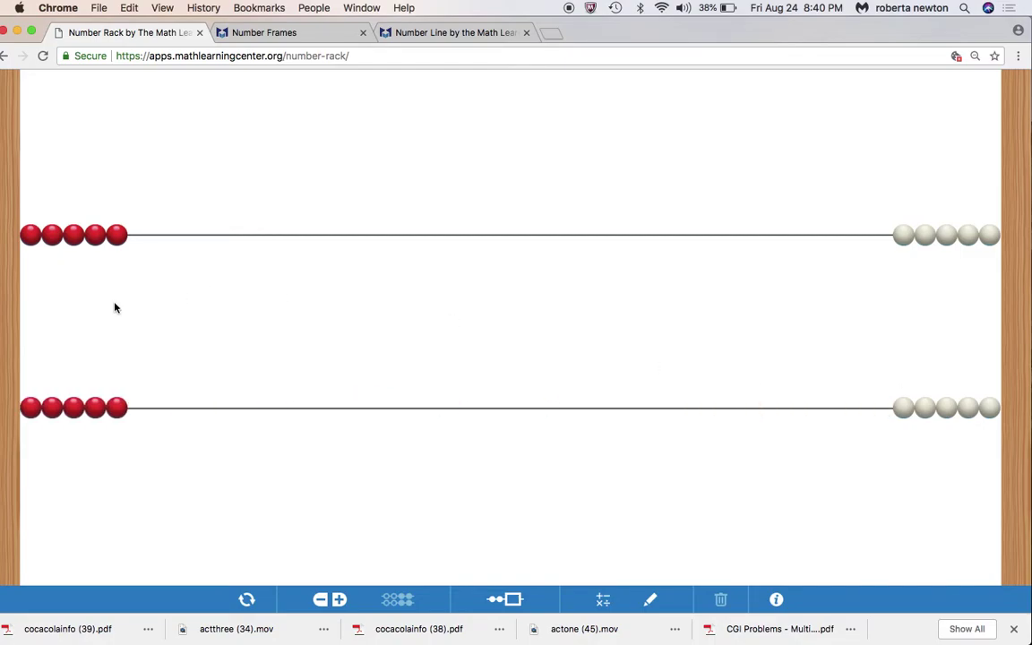
left_click_drag(44, 224, 980, 193)
left_click_drag(34, 394, 888, 382)
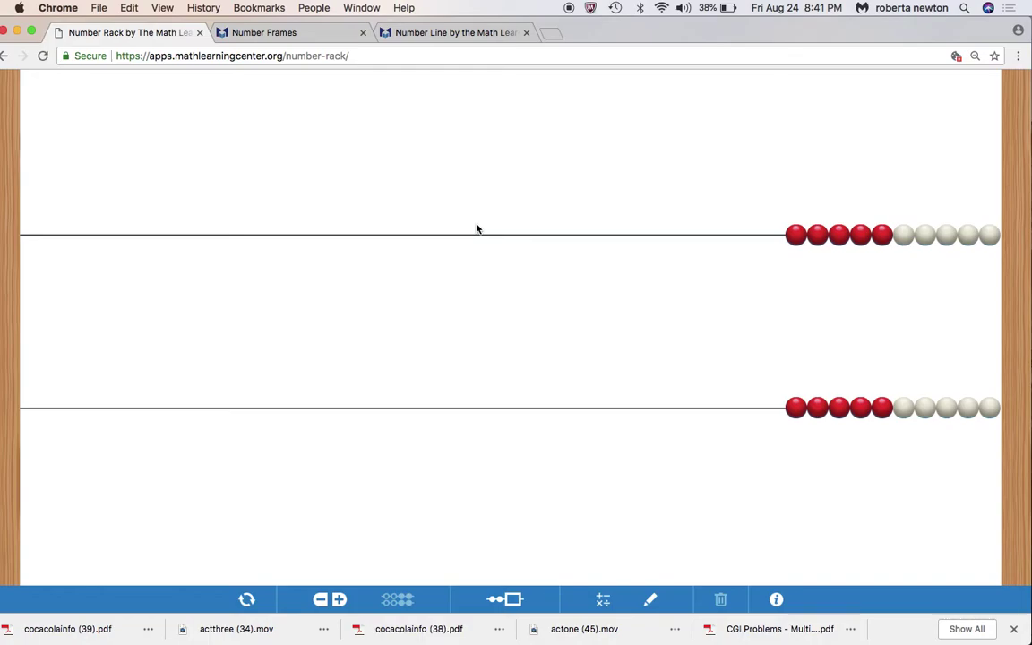
Step: Switch to the Number Frames activity with its empty five-frame and ten-frame
left_click(273, 34)
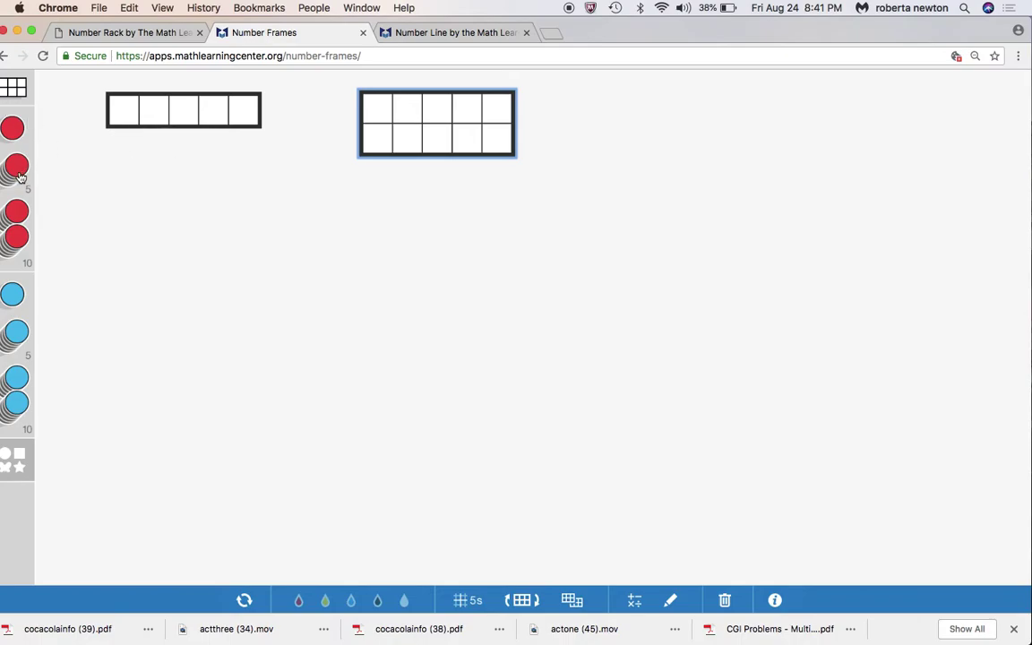
Step: Show 7 at the five-frame: five red counters inside plus two red counters below
left_click_drag(17, 164, 128, 114)
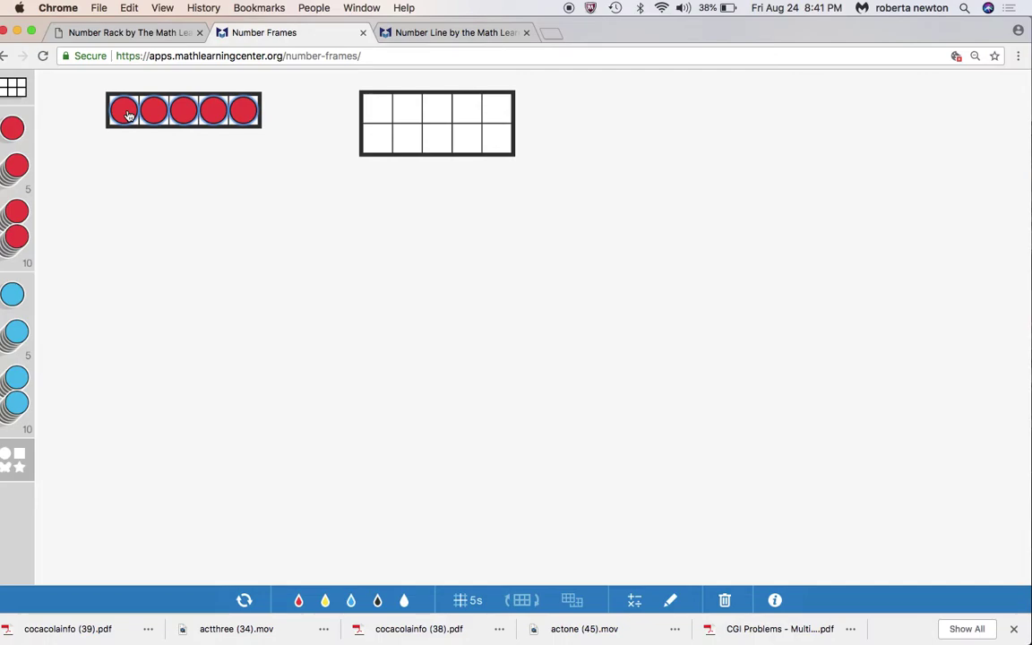
left_click_drag(12, 127, 128, 154)
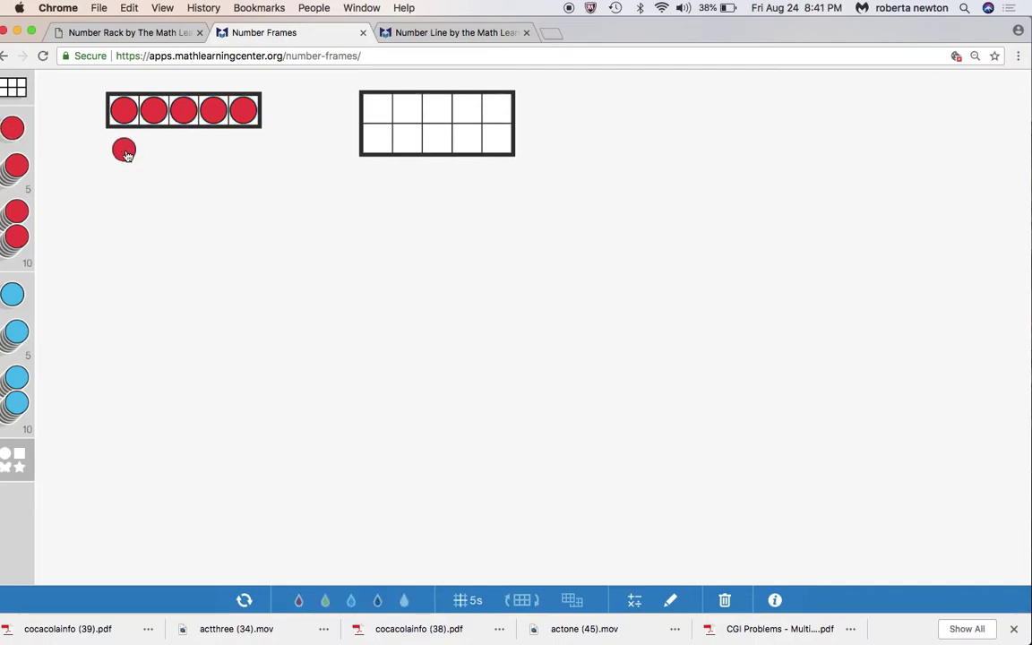
left_click_drag(12, 127, 158, 154)
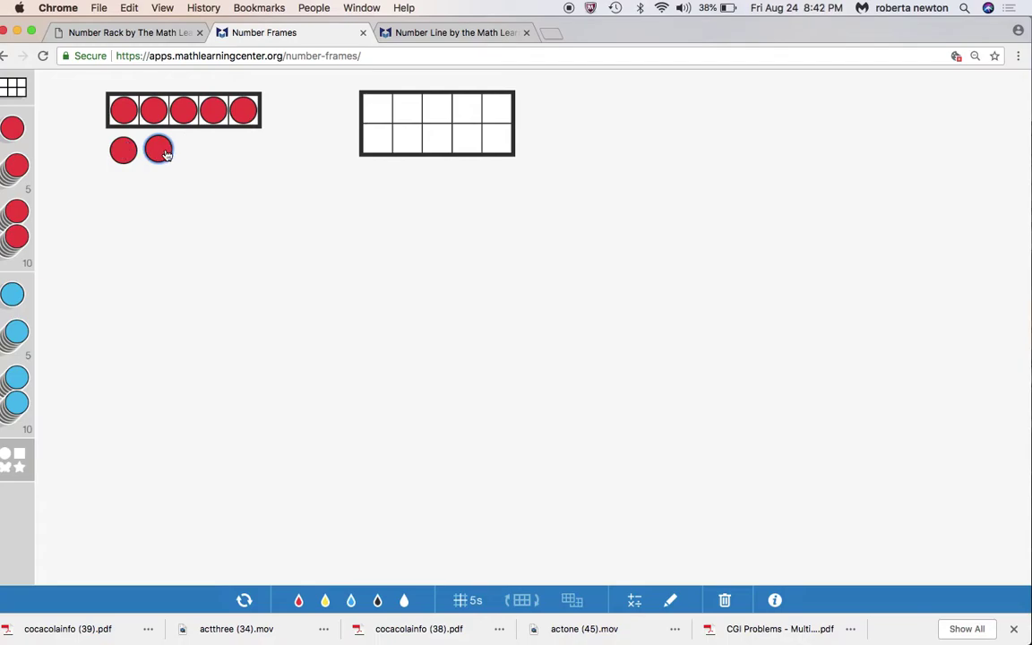
left_click(213, 192)
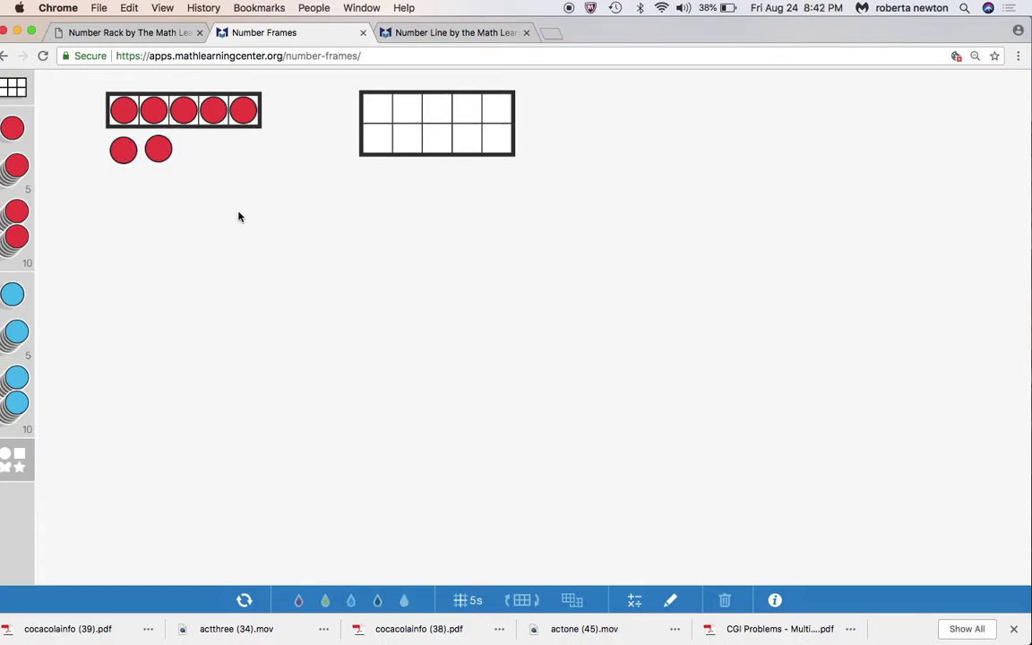
Step: Fill the ten-frame with five blue counters on top and two red below
left_click_drag(16, 324, 387, 108)
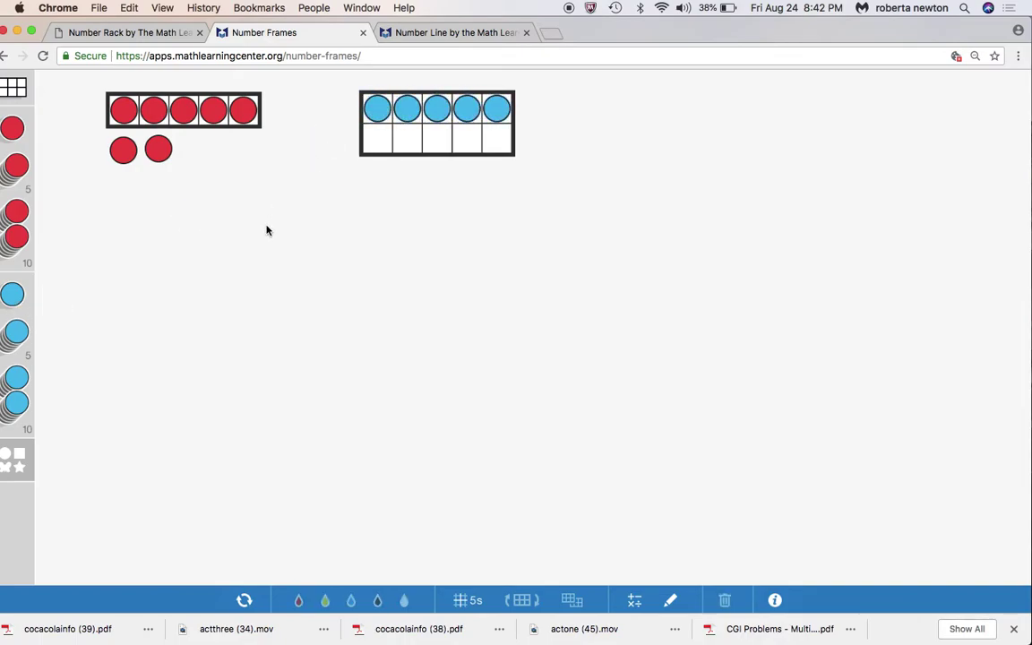
left_click_drag(13, 123, 369, 139)
left_click_drag(14, 129, 406, 138)
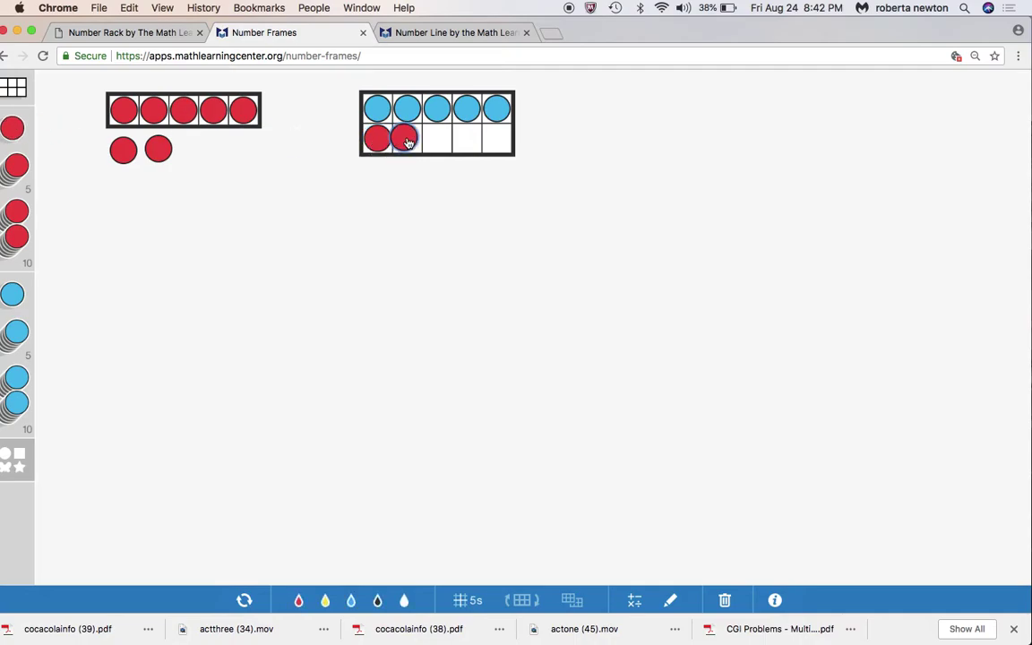
Step: Add a second five-frame and ten-frame lower on the workspace, side by side
left_click(13, 87)
left_click(110, 108)
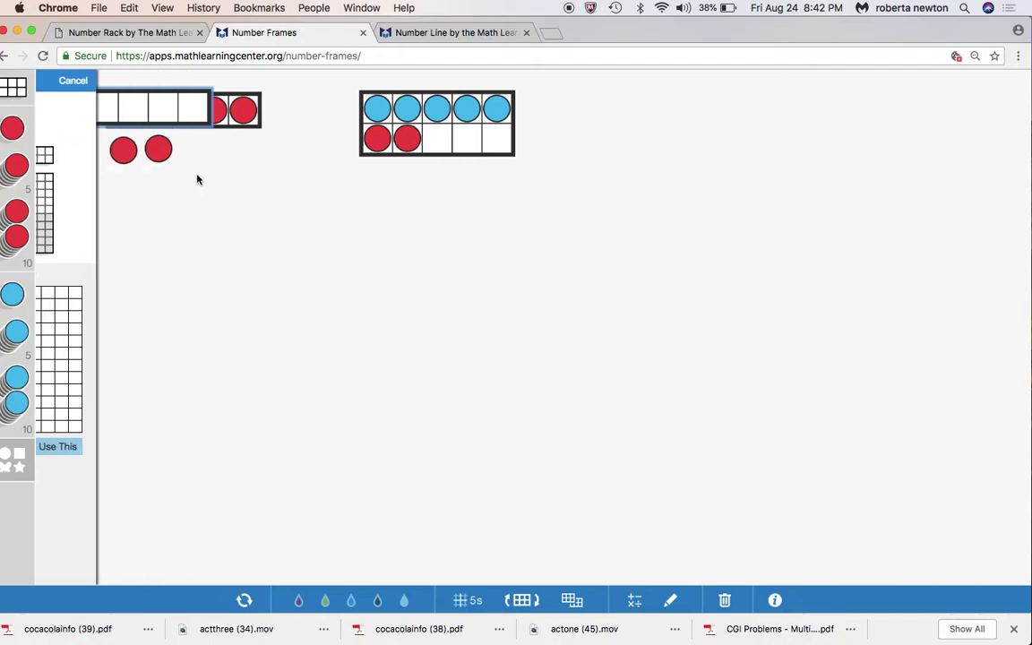
left_click_drag(139, 96, 259, 266)
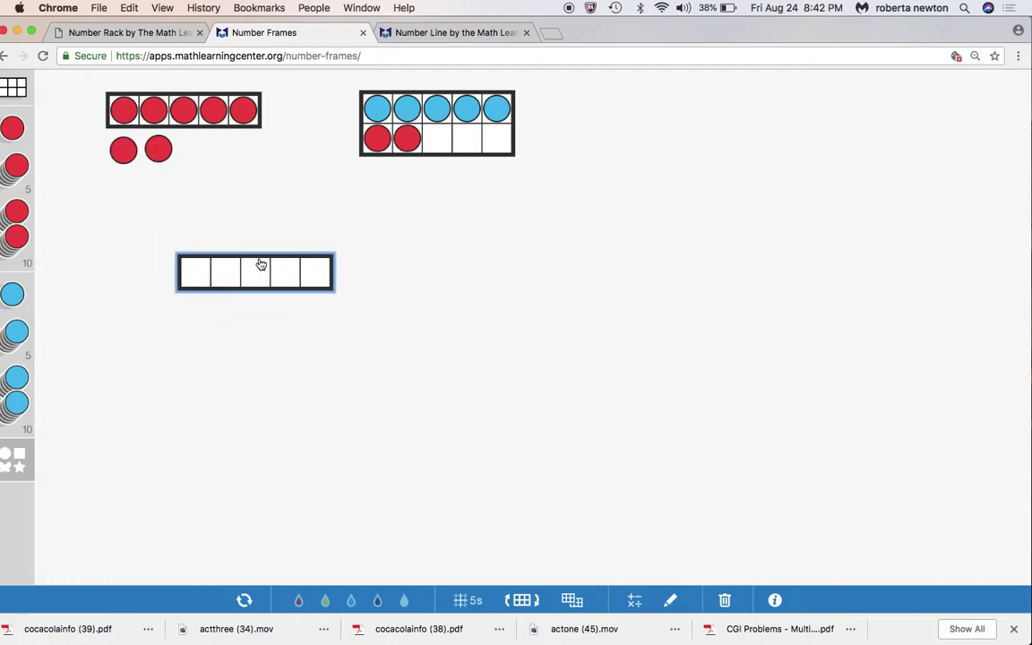
left_click(18, 88)
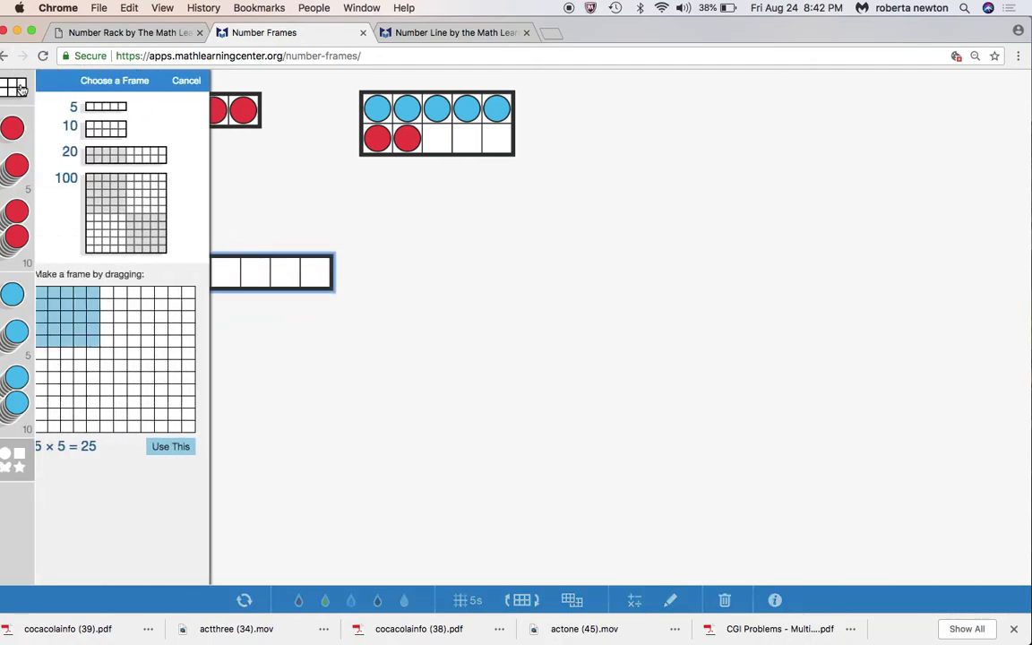
left_click(106, 126)
left_click_drag(143, 146, 456, 280)
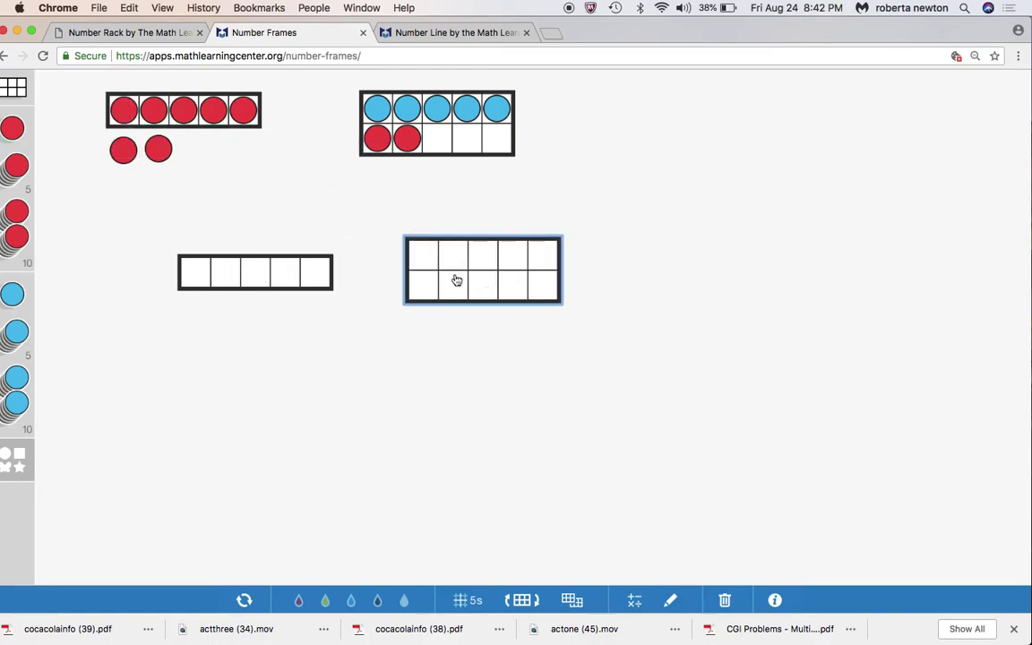
Step: Change the counters to red butterflies and yellow butterflies
left_click(8, 461)
left_click(121, 188)
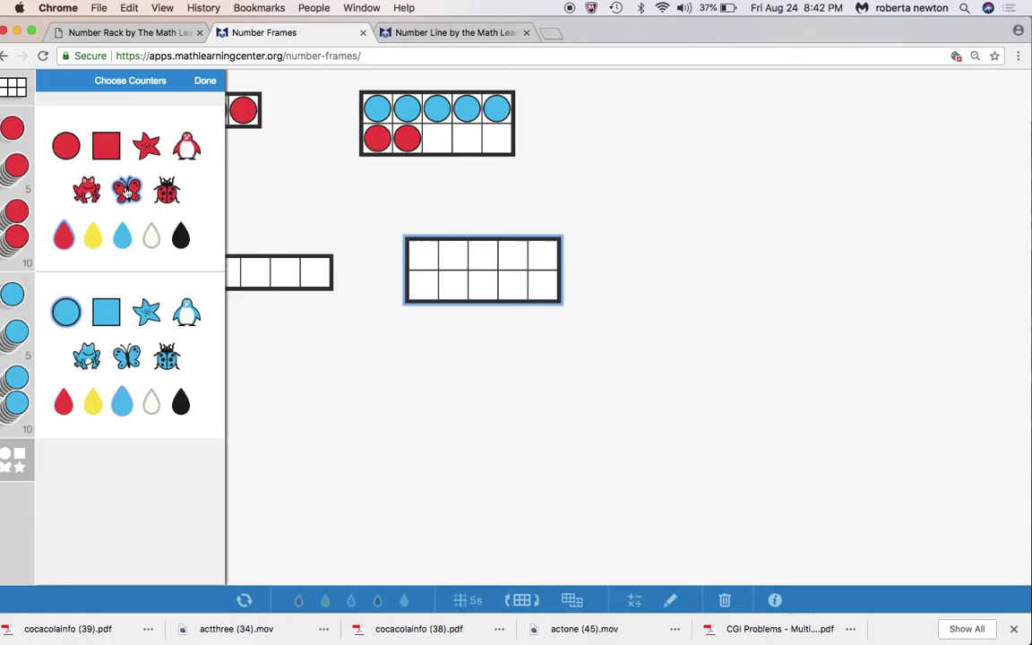
left_click(93, 402)
left_click(126, 356)
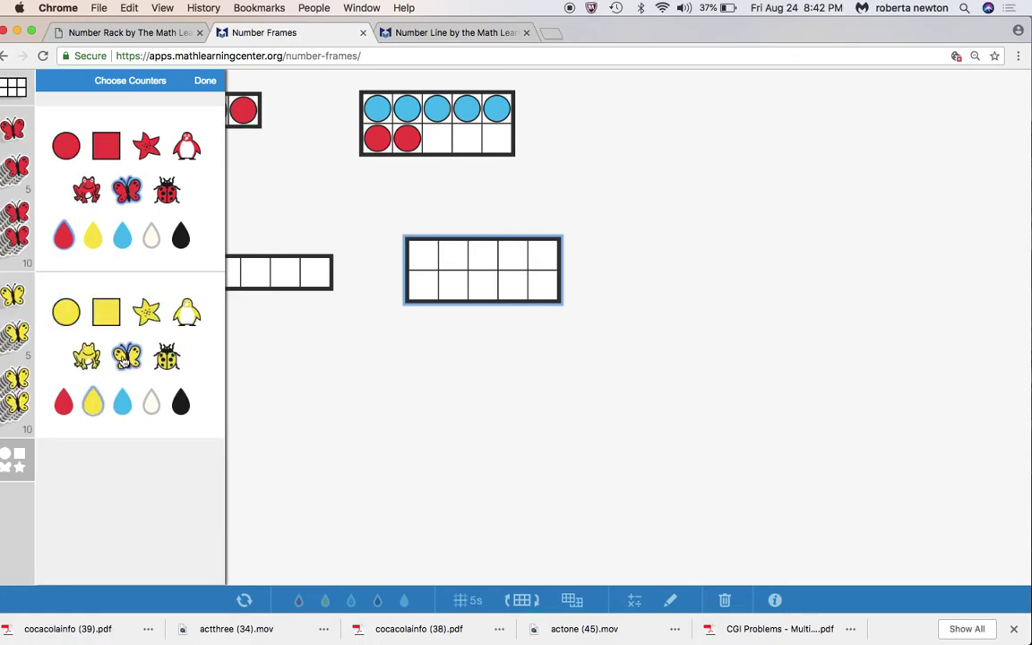
left_click(197, 86)
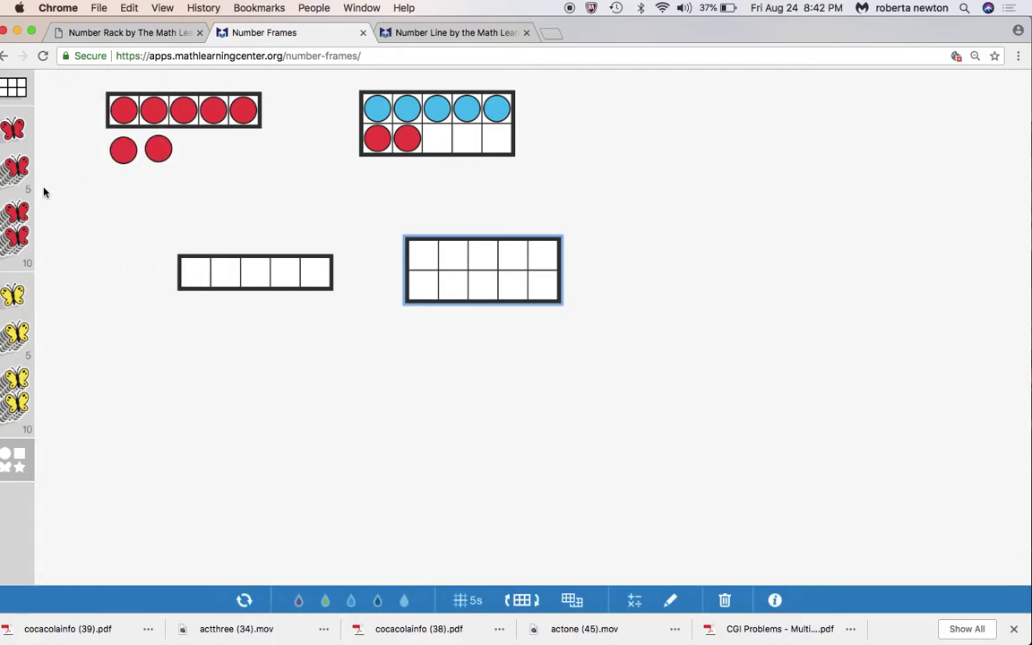
Step: Fill the new five-frame with five red butterflies and add a yellow butterfly below
left_click(111, 190)
left_click_drag(16, 166, 192, 269)
left_click(190, 343)
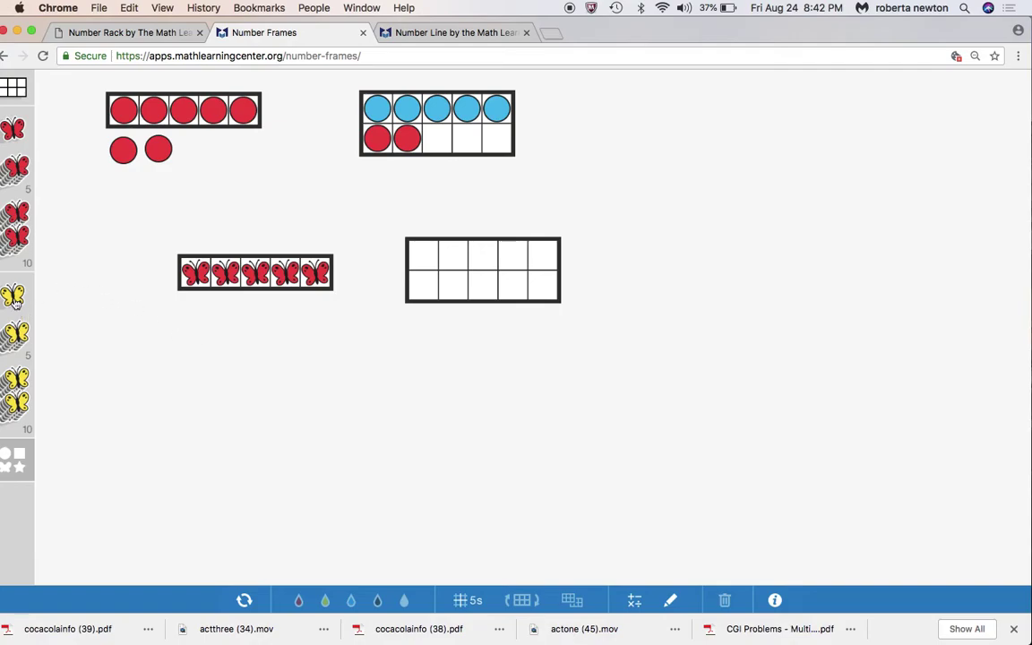
left_click_drag(14, 303, 199, 315)
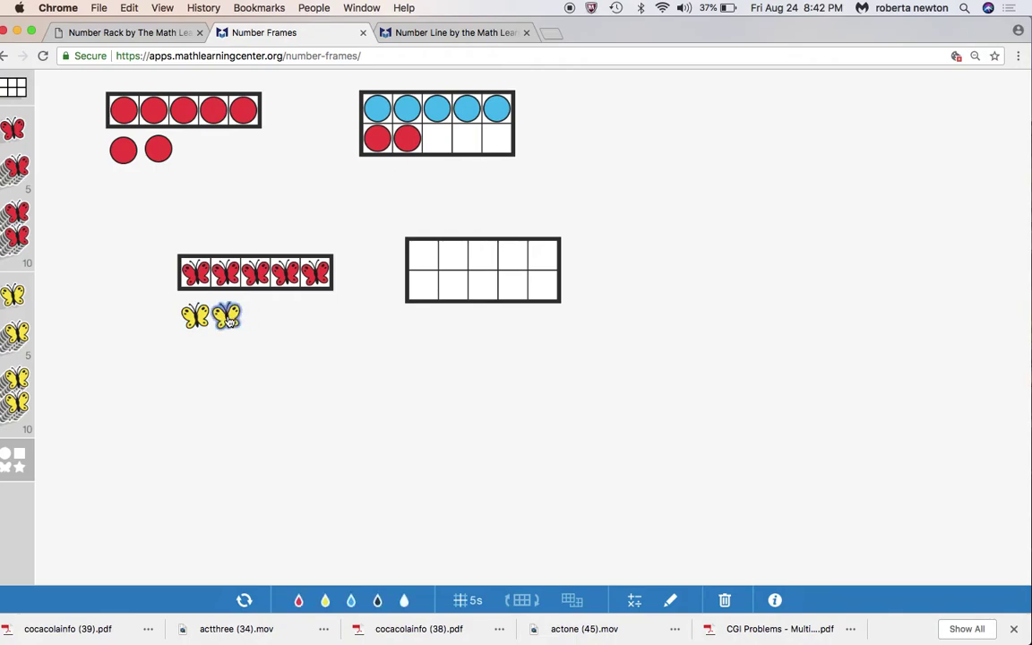
left_click(25, 336)
Step: Fill the ten-frame with five yellow butterflies on top and five red below
left_click_drag(25, 336, 428, 254)
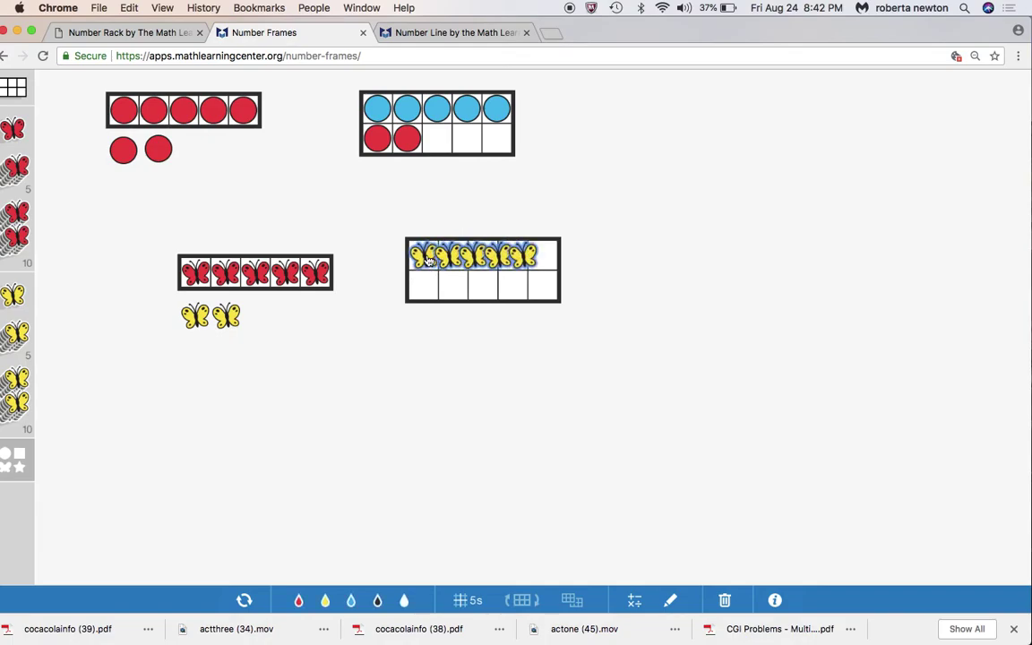
left_click(390, 356)
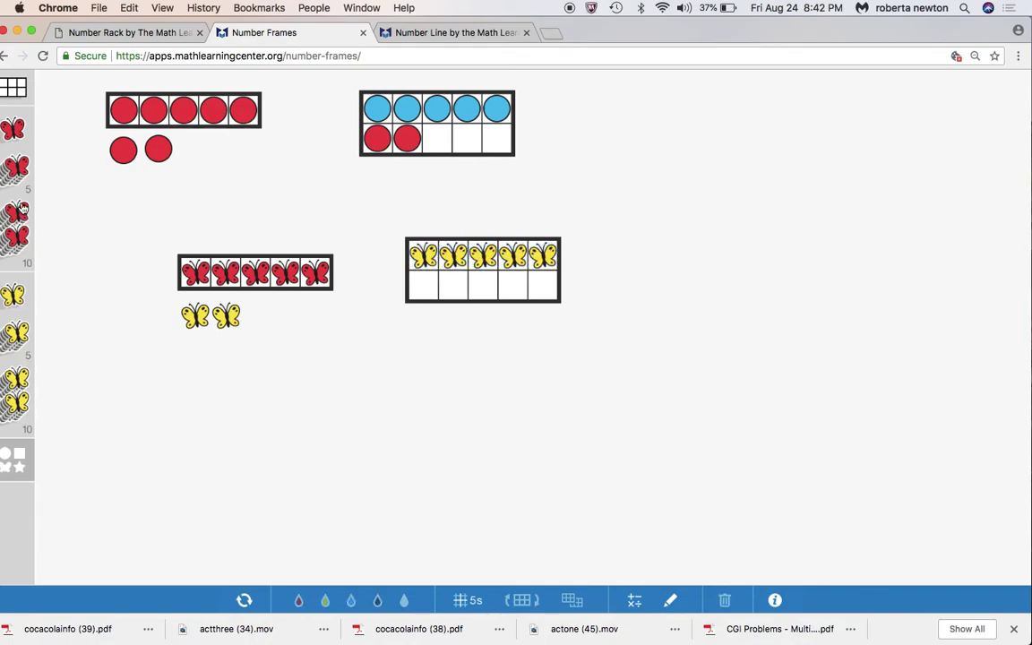
left_click_drag(16, 168, 152, 177)
left_click_drag(361, 266, 429, 299)
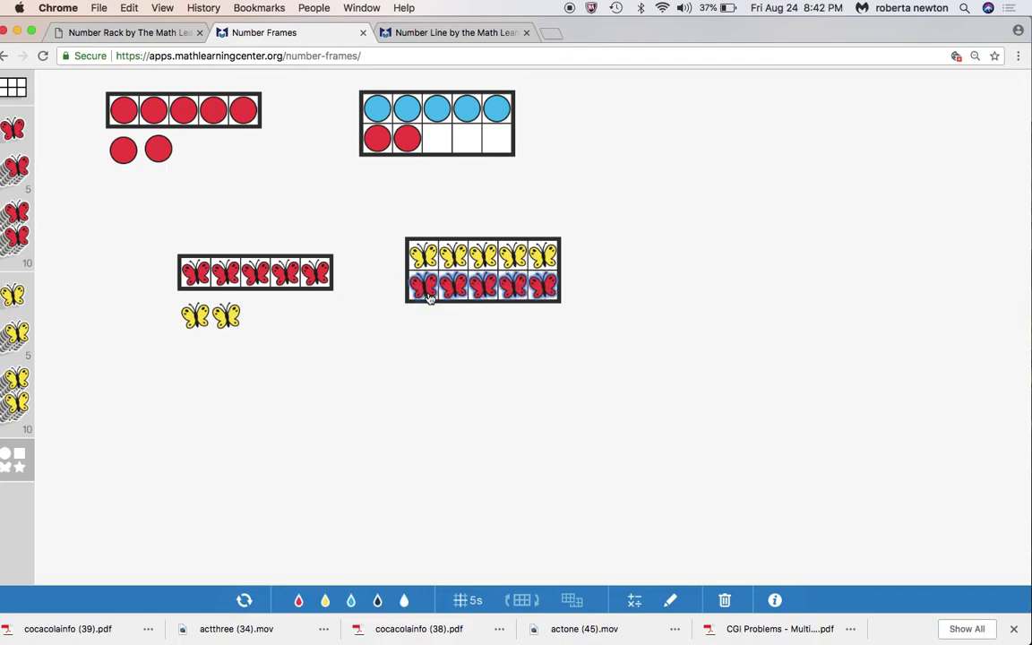
left_click(582, 339)
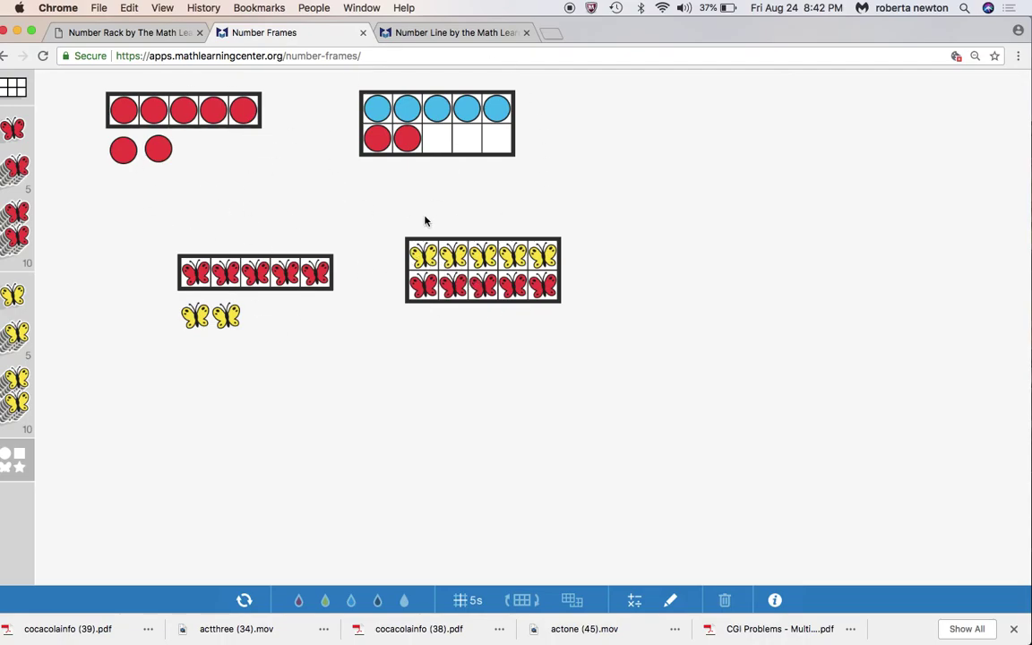
Step: In Number Line, lift the jumps of 2 and 5 off the line
left_click(486, 35)
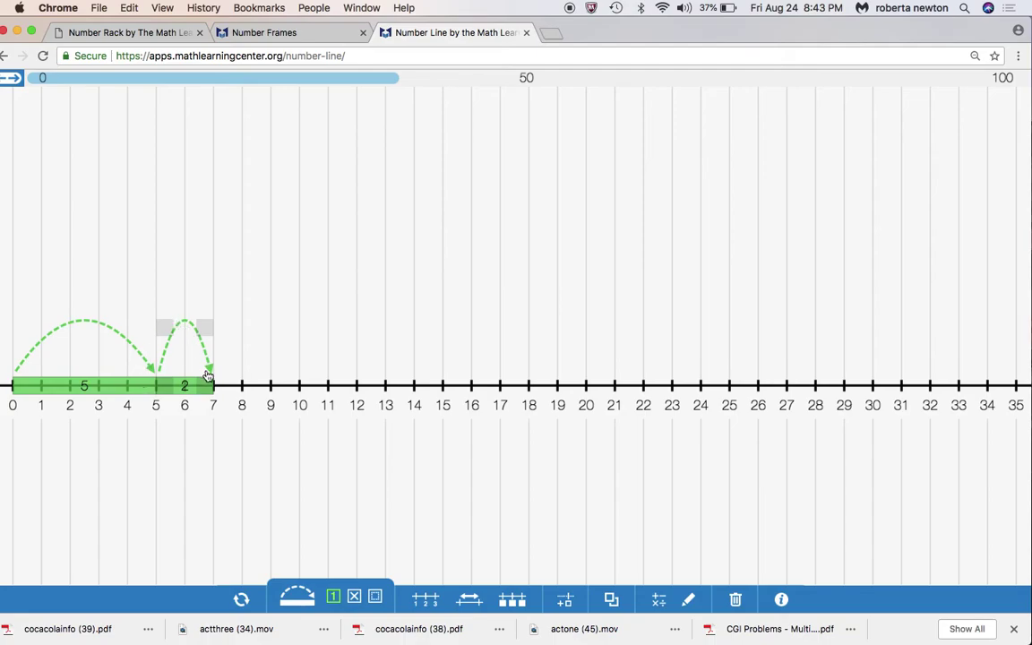
left_click_drag(184, 387, 184, 283)
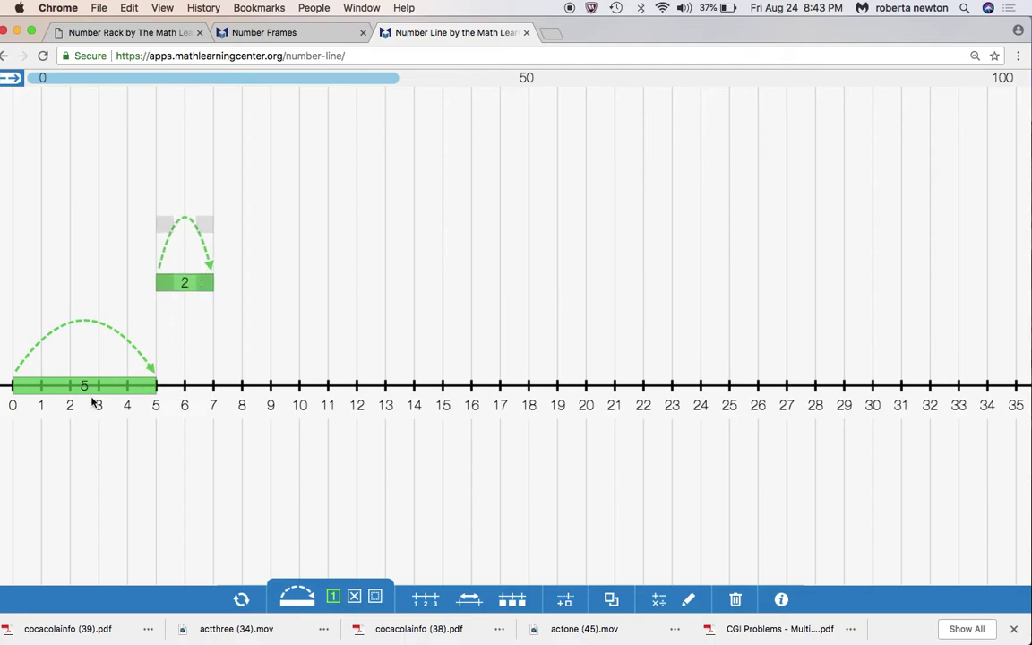
left_click_drag(89, 387, 126, 193)
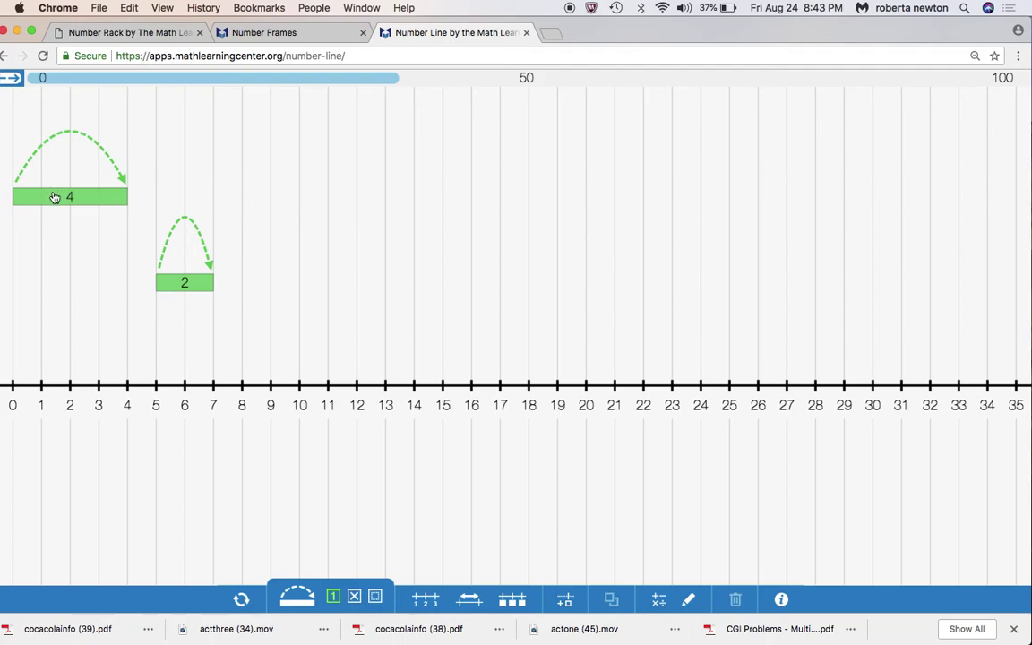
Step: Resize both jumps to 4 and place them end to end from 0 to 4 to 8
left_click(57, 198)
left_click_drag(55, 241, 53, 394)
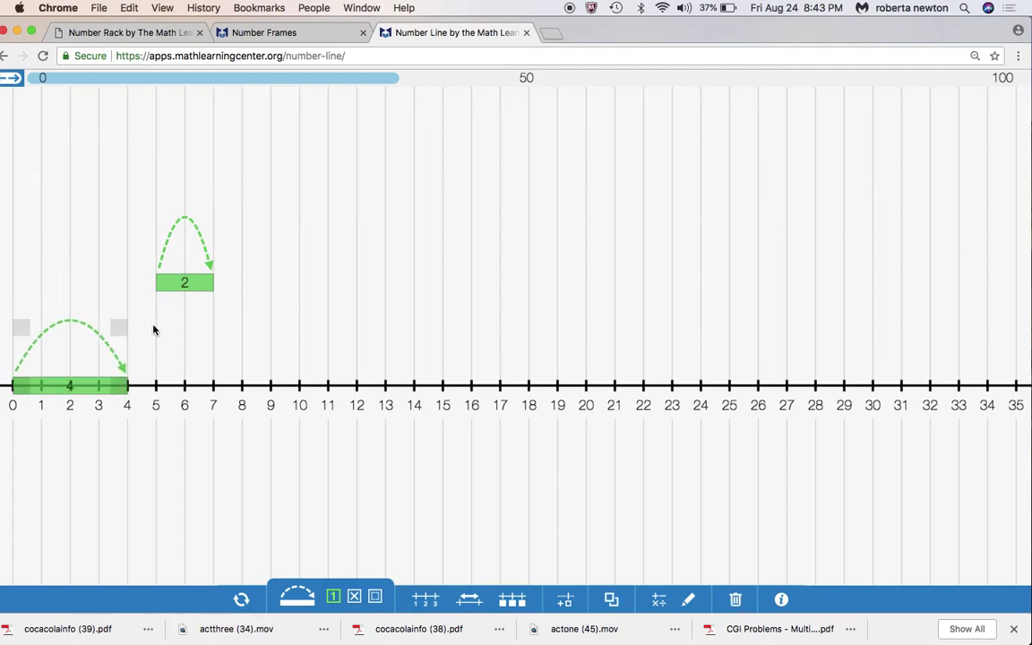
left_click_drag(212, 287, 200, 387)
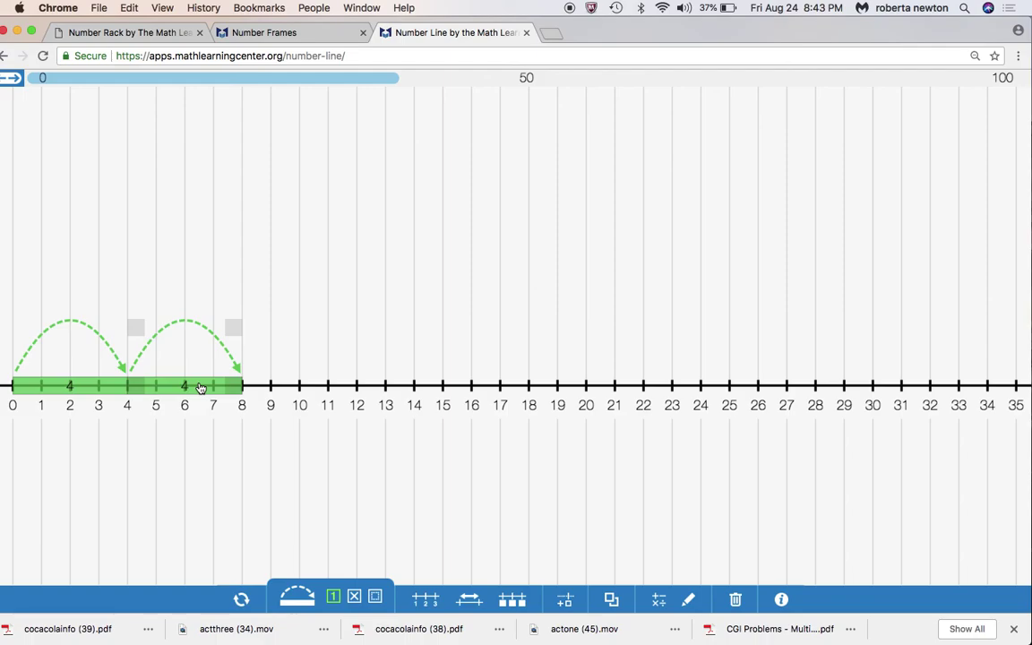
left_click(100, 32)
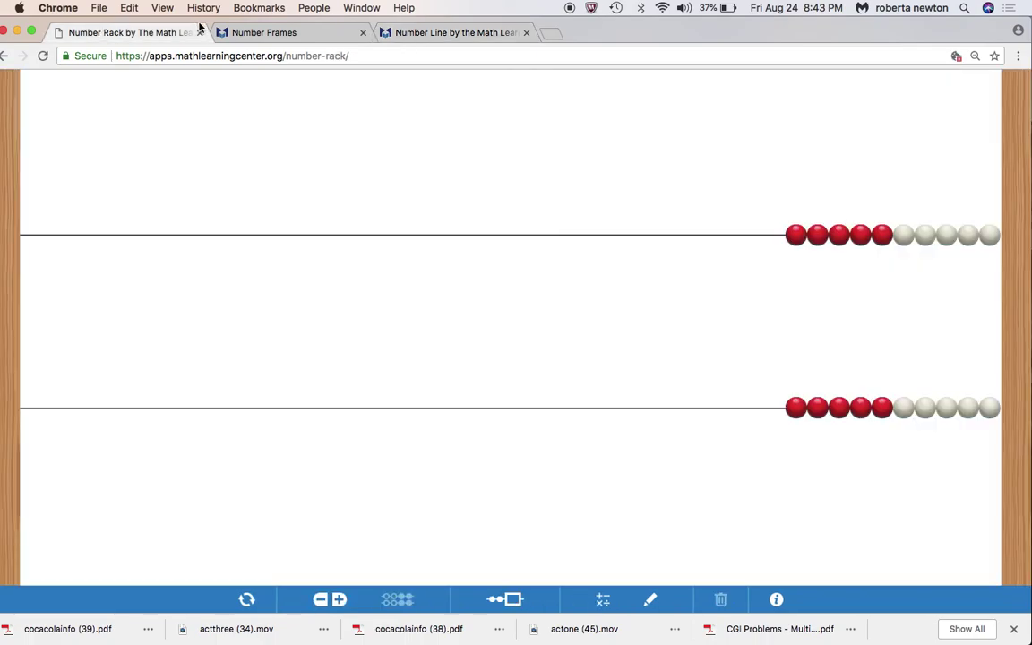
left_click(250, 38)
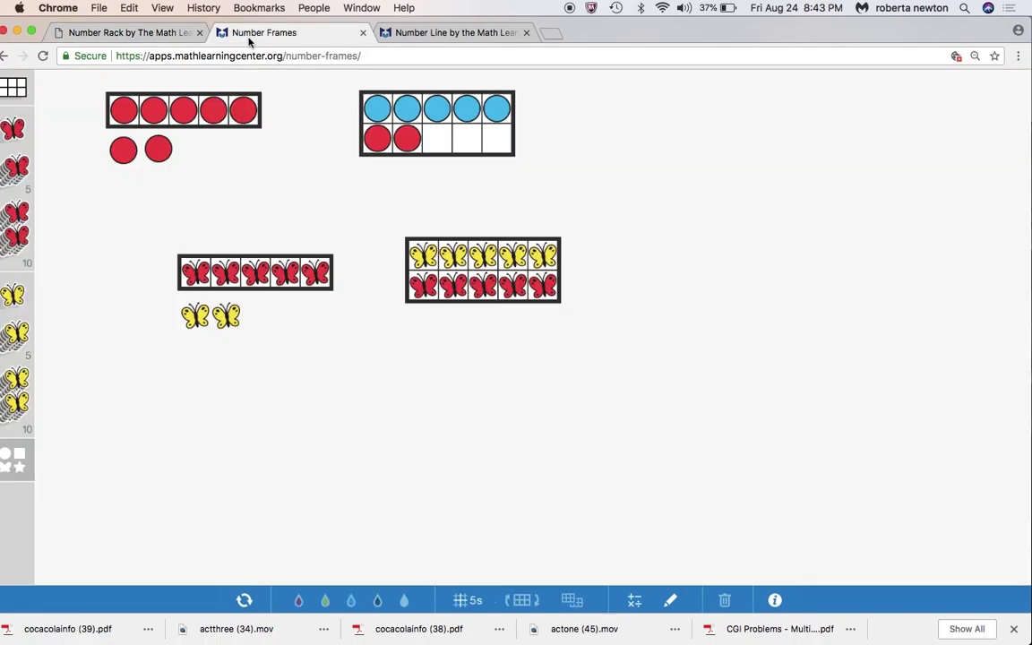
left_click(425, 38)
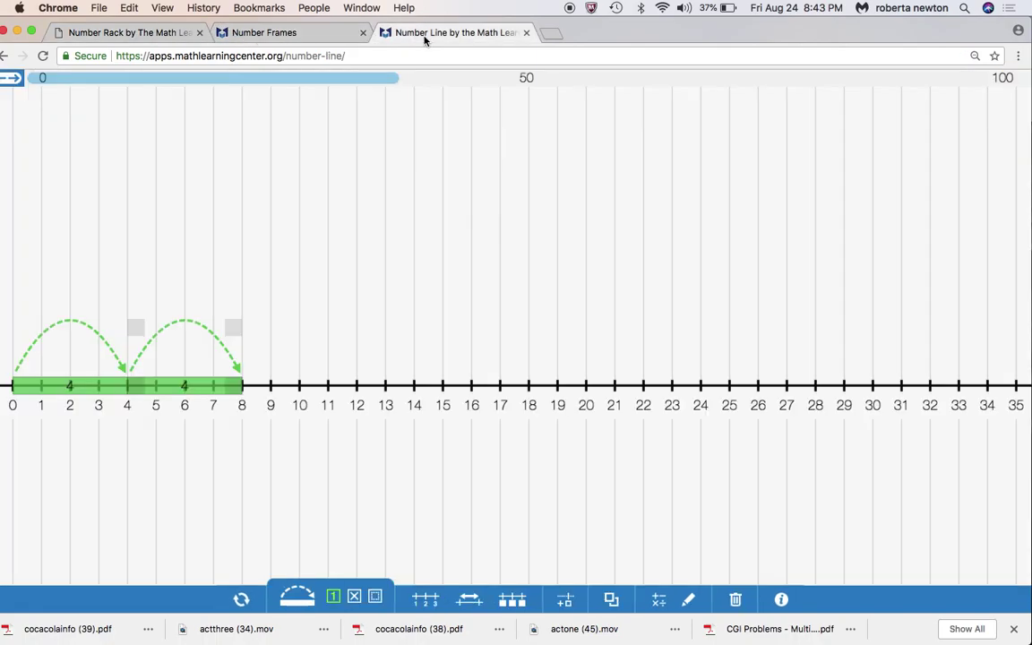